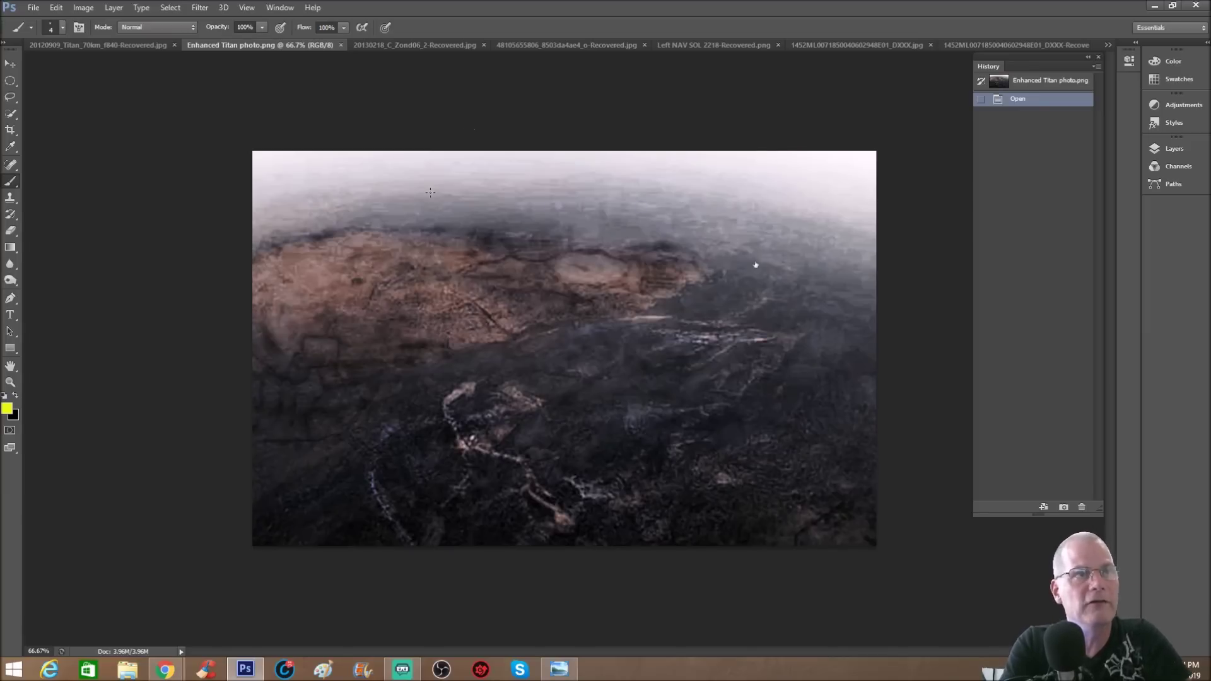
Paint a yellow arc curving around the brown ridged region of the enhanced Titan photo.
{"action": "mouse_move", "coordinate": [438, 302]}
{"action": "left_mouse_down"}
{"action": "mouse_move", "coordinate": [600, 316]}
{"action": "mouse_move", "coordinate": [716, 271]}
{"action": "mouse_move", "coordinate": [512, 225]}
{"action": "left_mouse_up"}
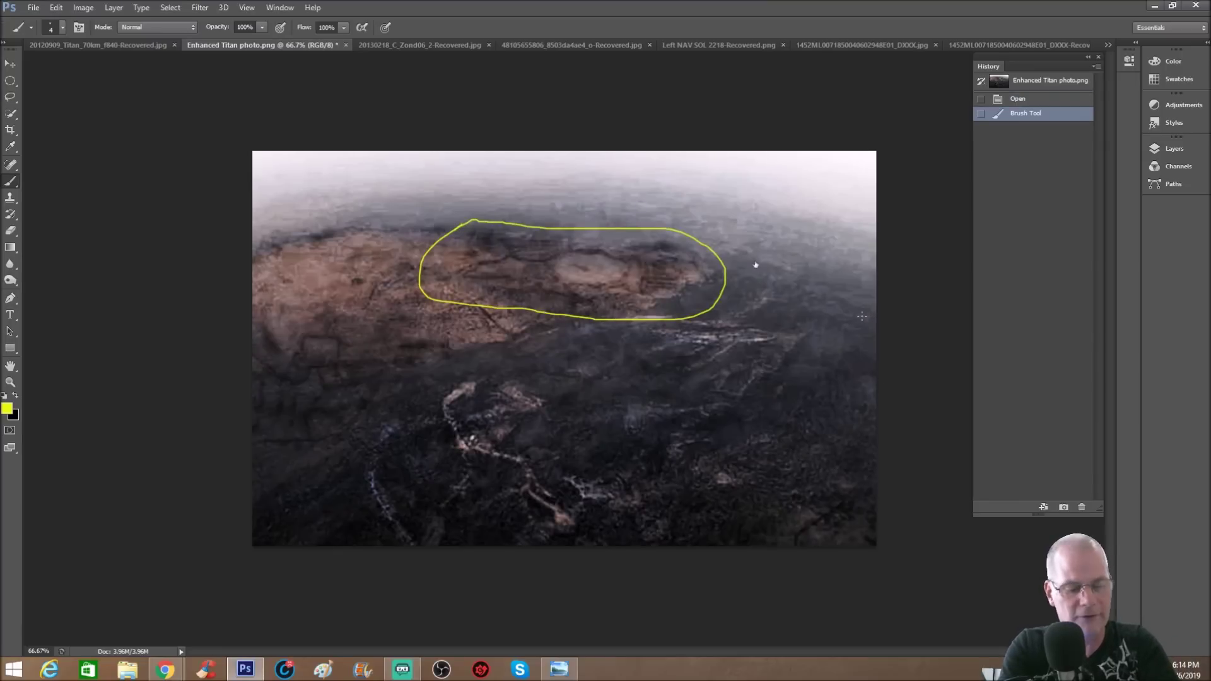
At 100% zoom, outline the oval feature and lower-right dark streaks in yellow, then revert to the original.
{"action": "key", "text": "ctrl+plus"}
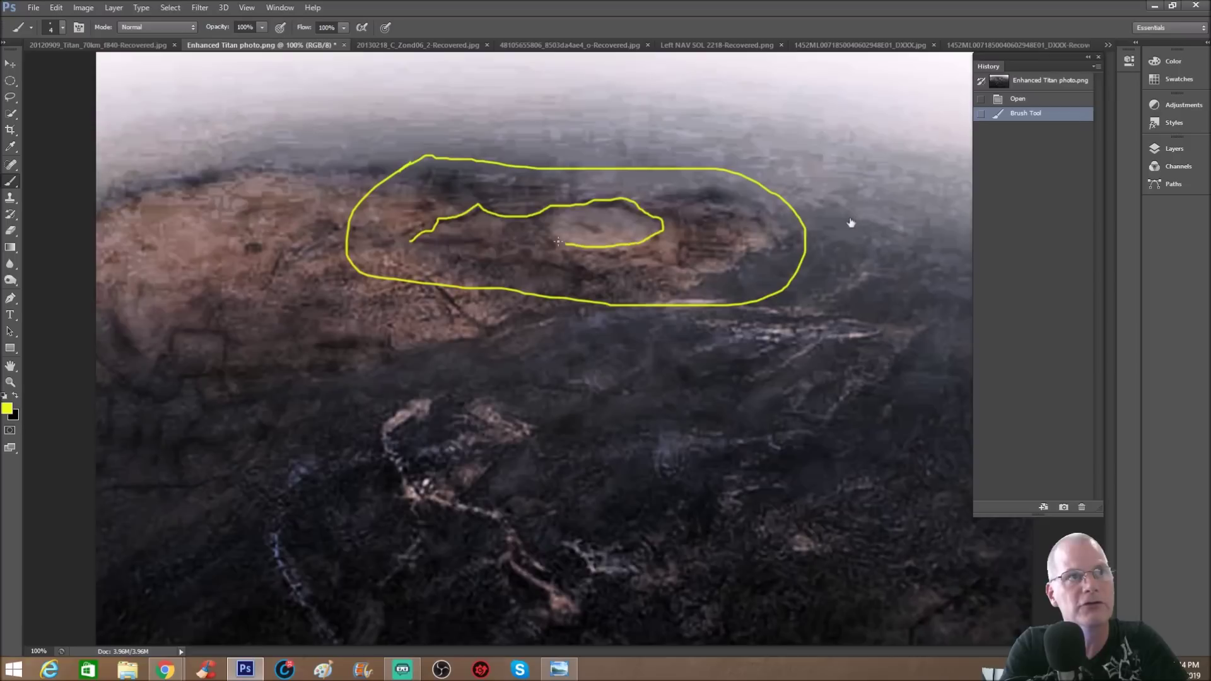
{"action": "left_click_drag", "start_coordinate": [550, 224], "coordinate": [551, 225]}
{"action": "mouse_move", "coordinate": [486, 193]}
{"action": "left_mouse_down"}
{"action": "mouse_move", "coordinate": [557, 190]}
{"action": "mouse_move", "coordinate": [548, 180]}
{"action": "left_mouse_up"}
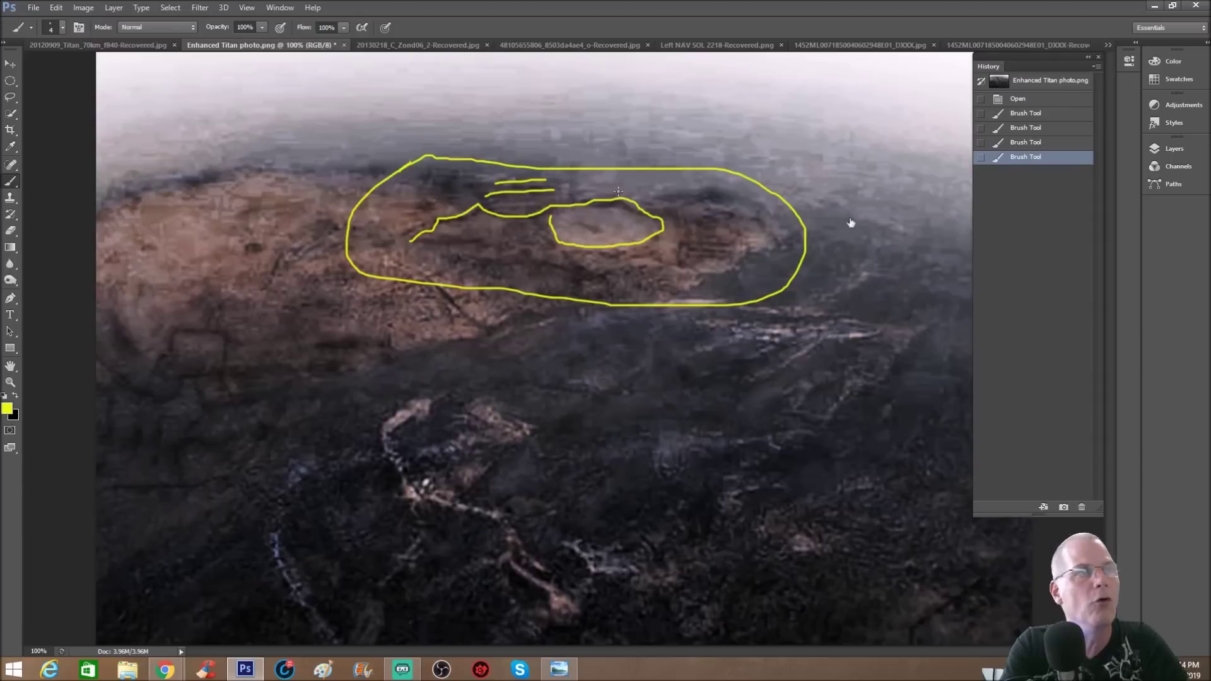
{"action": "left_click_drag", "start_coordinate": [314, 177], "coordinate": [275, 205]}
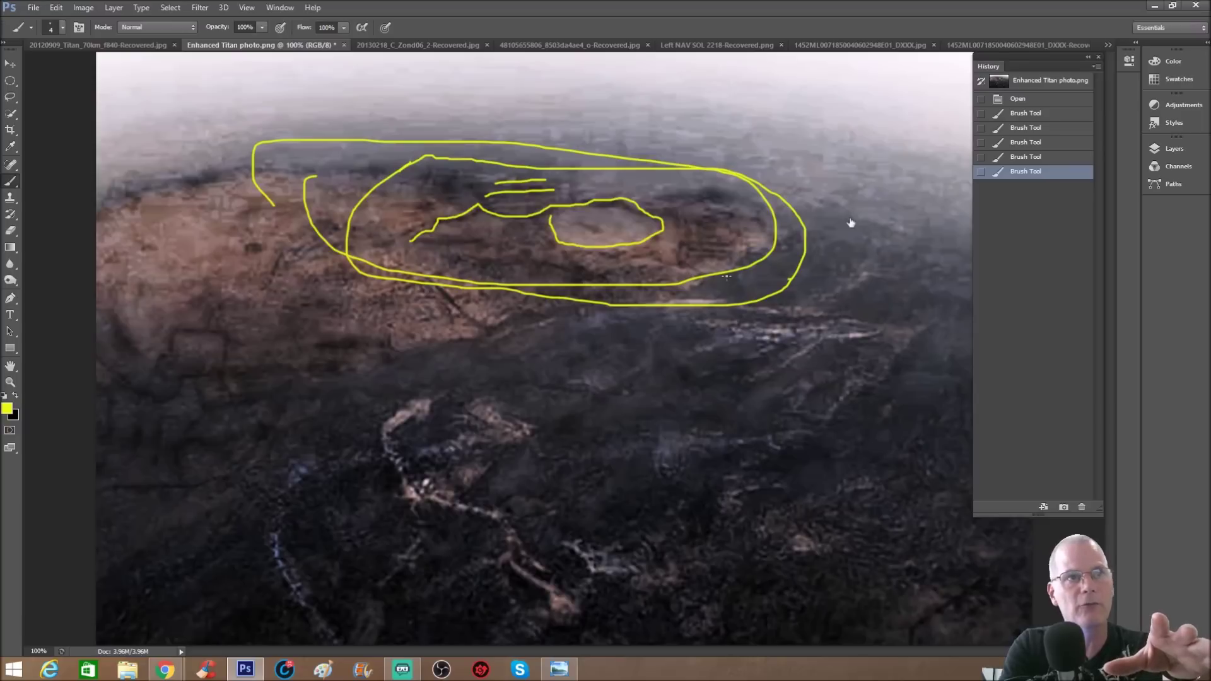
{"action": "mouse_move", "coordinate": [800, 278]}
{"action": "left_mouse_down"}
{"action": "mouse_move", "coordinate": [956, 399]}
{"action": "mouse_move", "coordinate": [796, 280]}
{"action": "left_mouse_up"}
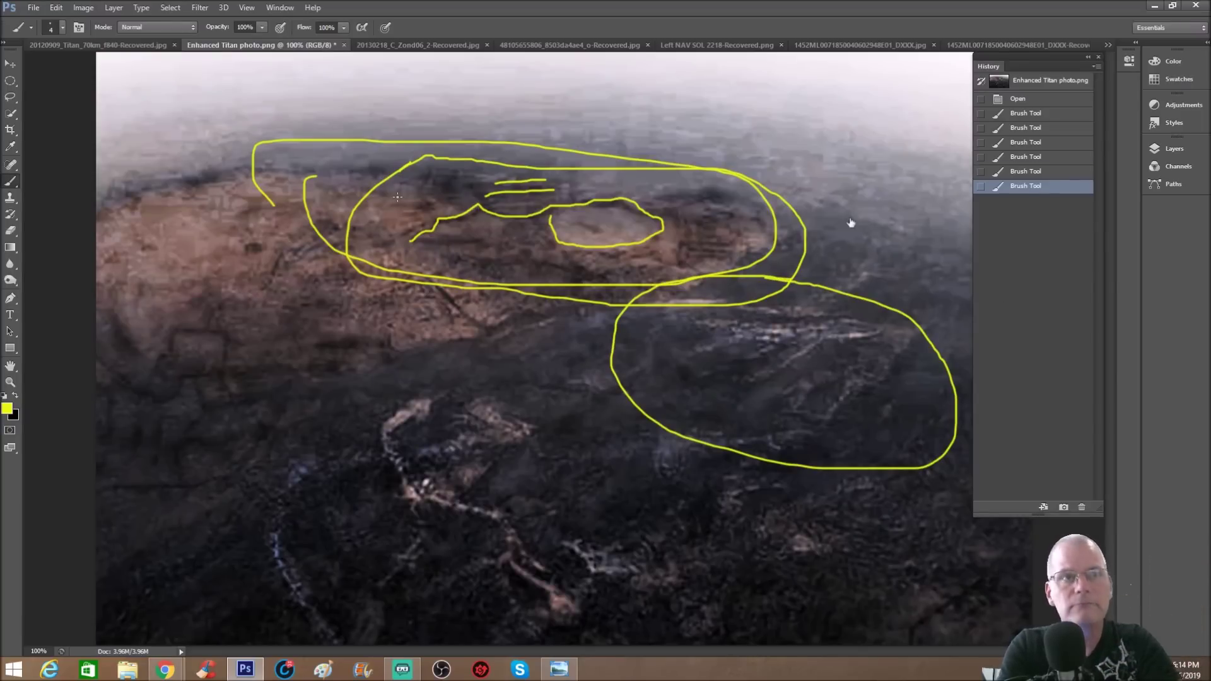
{"action": "left_click", "coordinate": [1012, 81]}
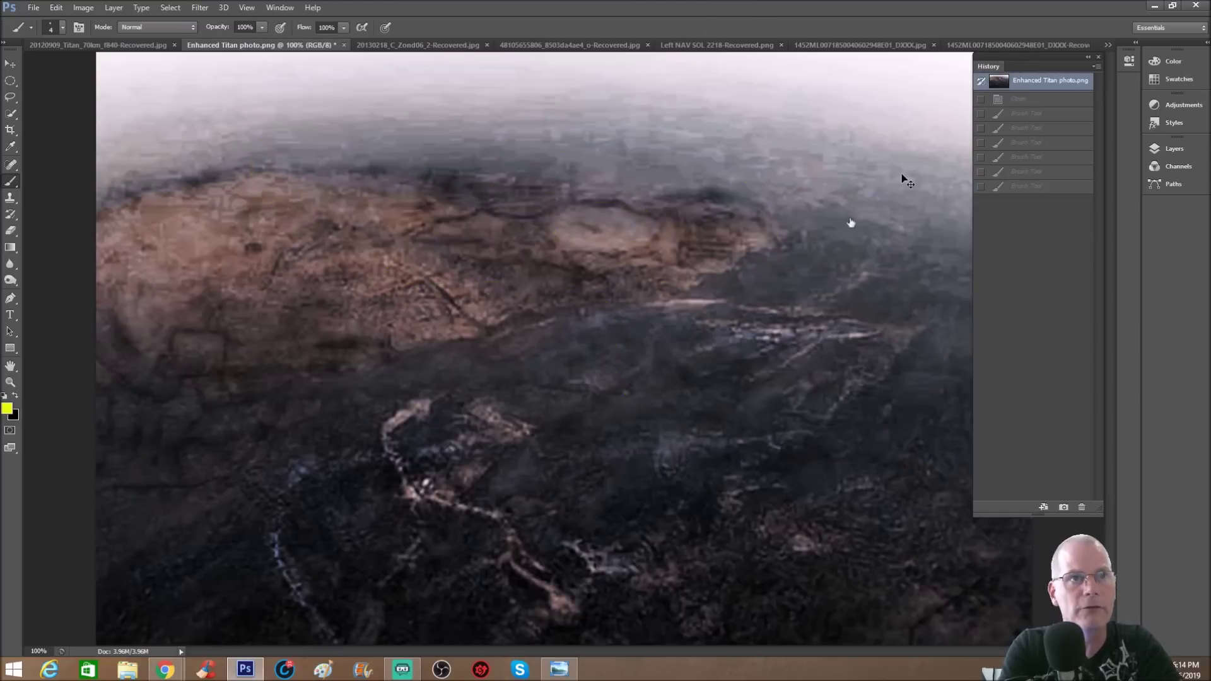
Paint a small yellow arch on the terrain at actual size.
{"action": "key", "text": "ctrl+plus"}
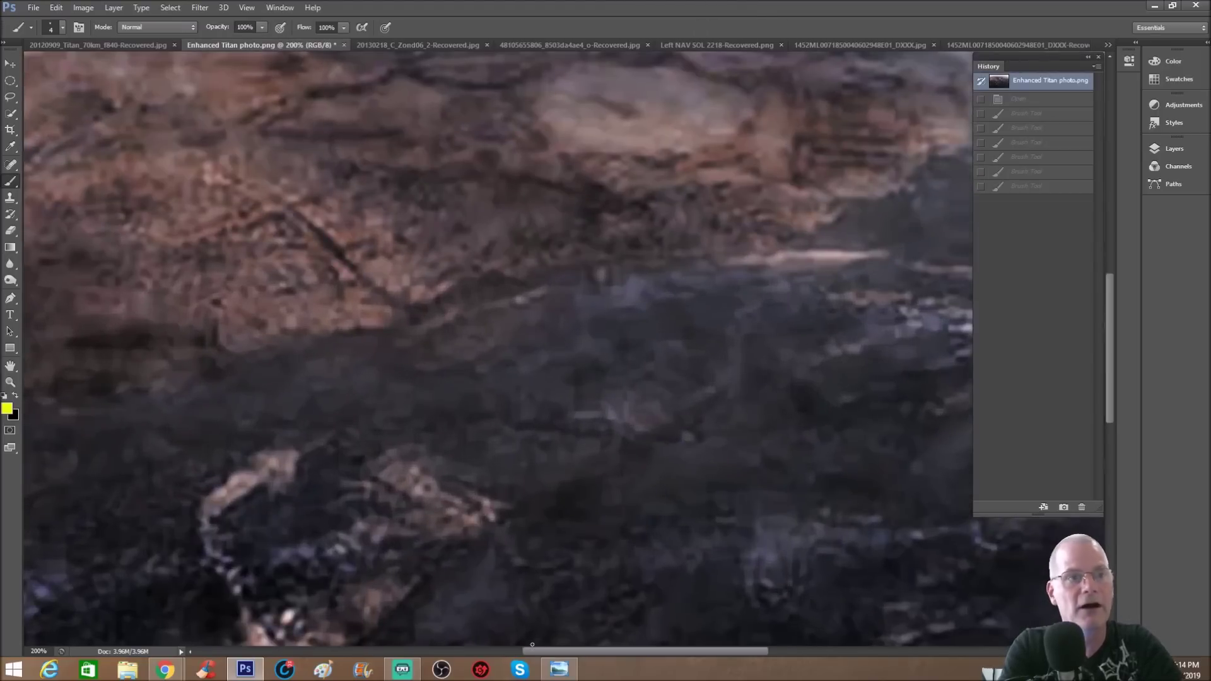
{"action": "left_click_drag", "start_coordinate": [571, 653], "coordinate": [631, 650]}
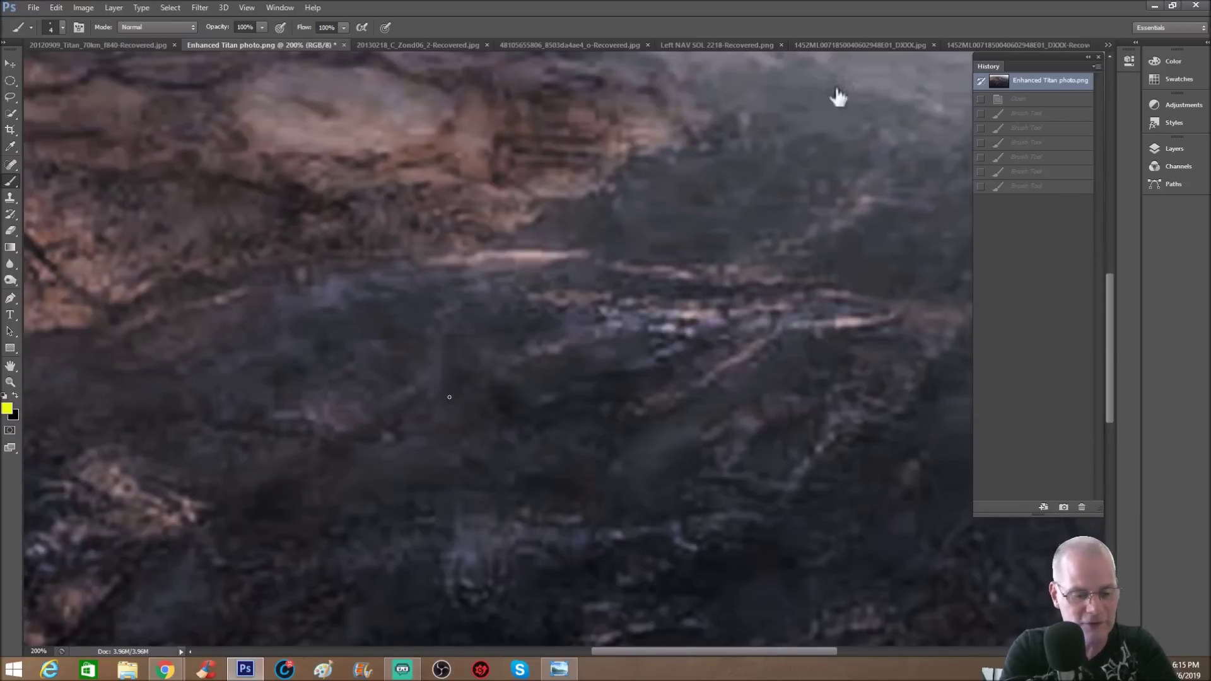
{"action": "key", "text": "ctrl+minus"}
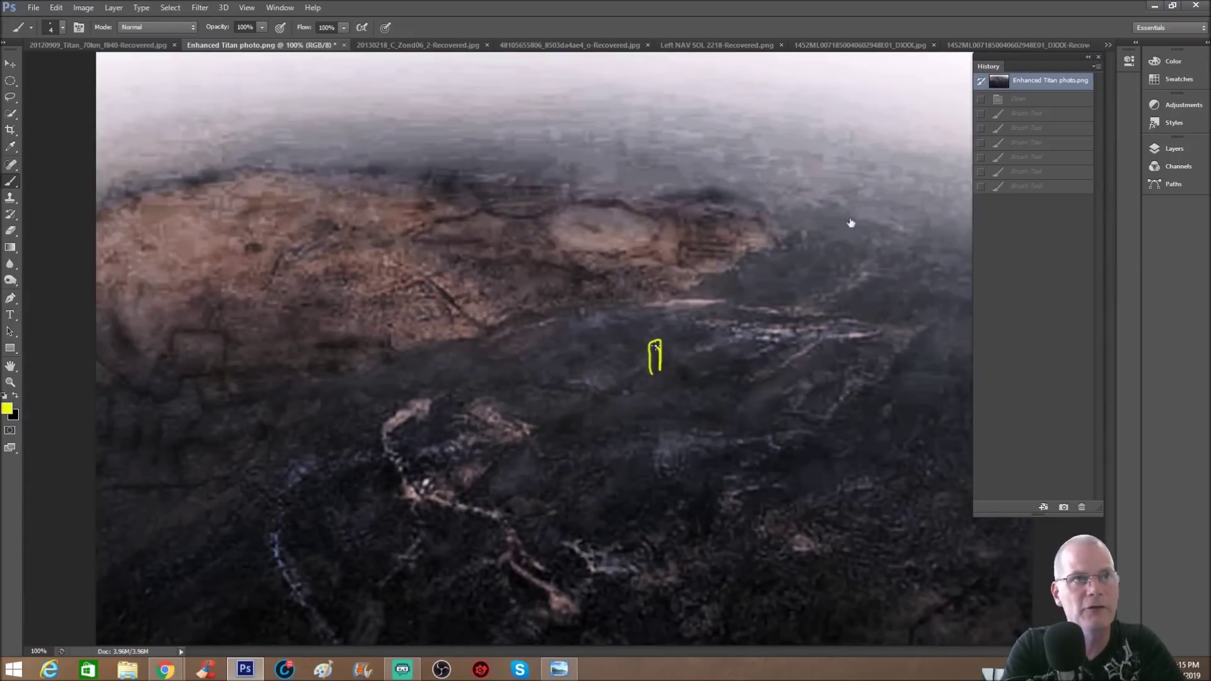
{"action": "left_click_drag", "start_coordinate": [655, 347], "coordinate": [652, 338]}
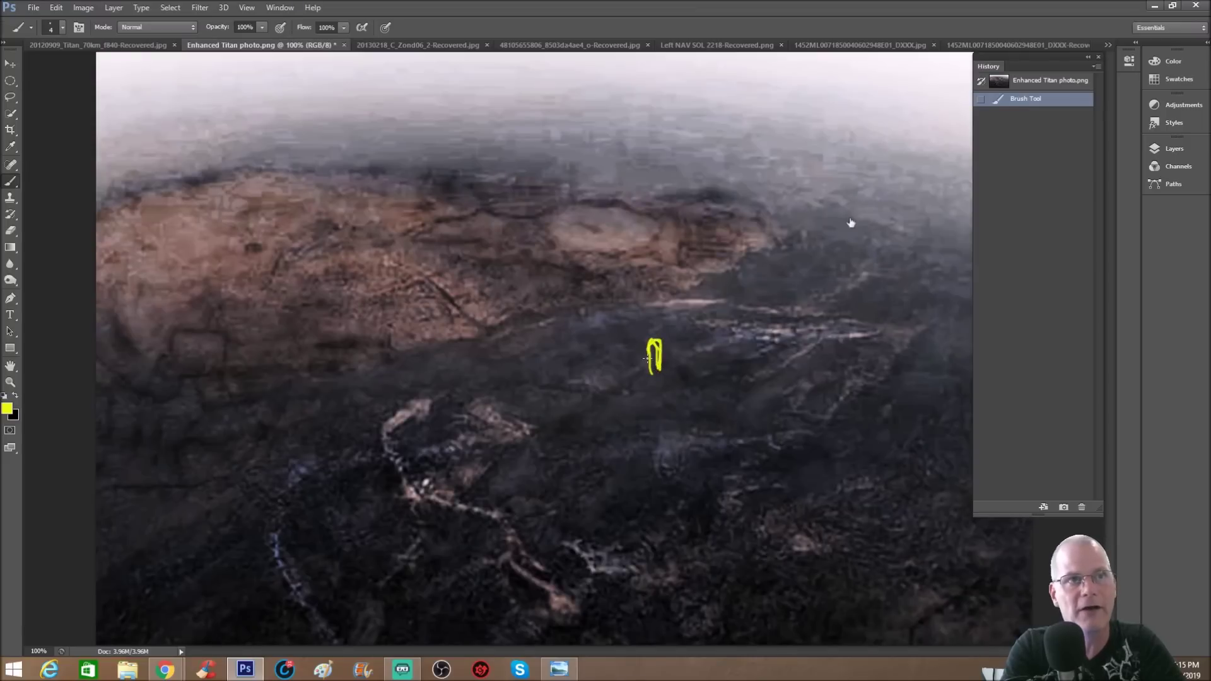
{"action": "left_click_drag", "start_coordinate": [647, 358], "coordinate": [647, 373]}
Discard and undo the arch marks, then switch to the grayscale Titan 70 km image.
{"action": "left_click", "coordinate": [1052, 80]}
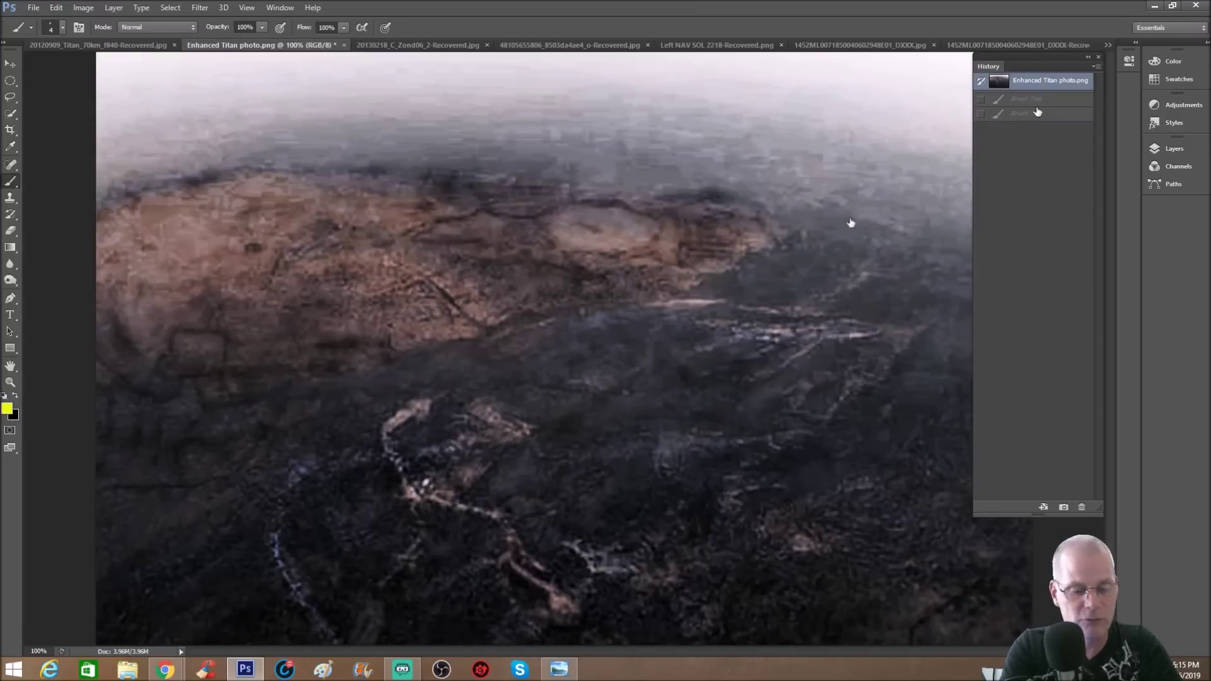
{"action": "scroll", "coordinate": [791, 328], "scroll_direction": "up", "scroll_amount": 1}
{"action": "left_click", "coordinate": [742, 390]}
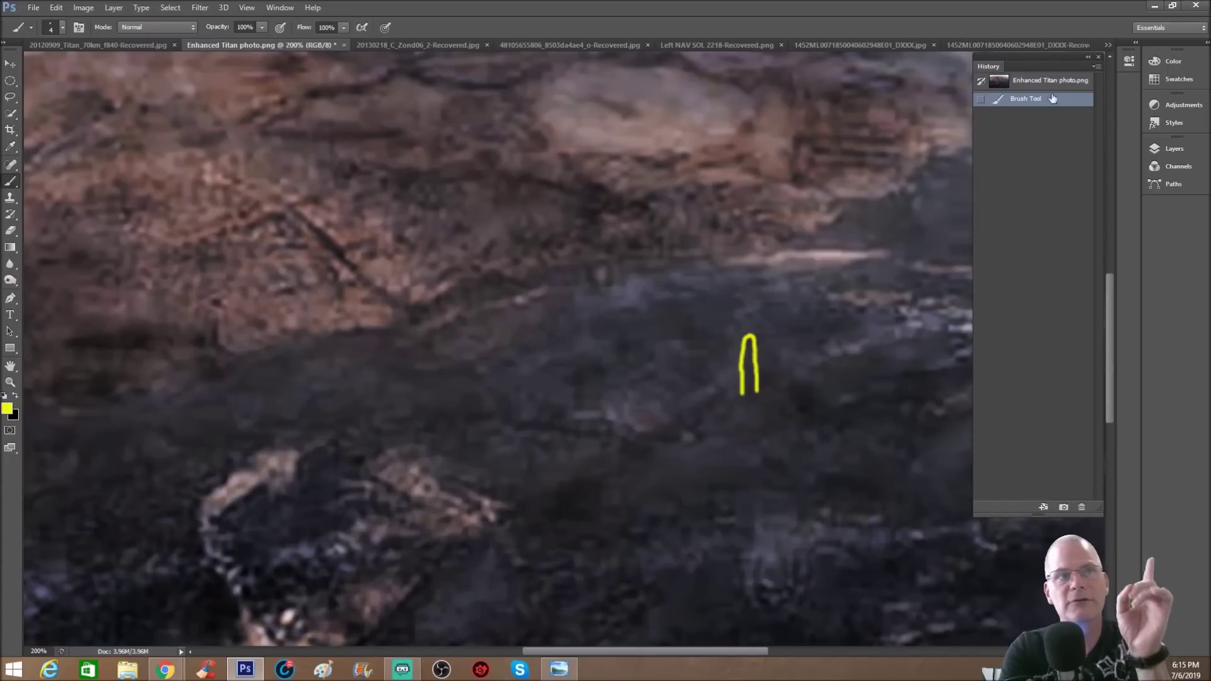
{"action": "key", "text": "ctrl+z"}
{"action": "scroll", "coordinate": [755, 332], "scroll_direction": "down", "scroll_amount": 3}
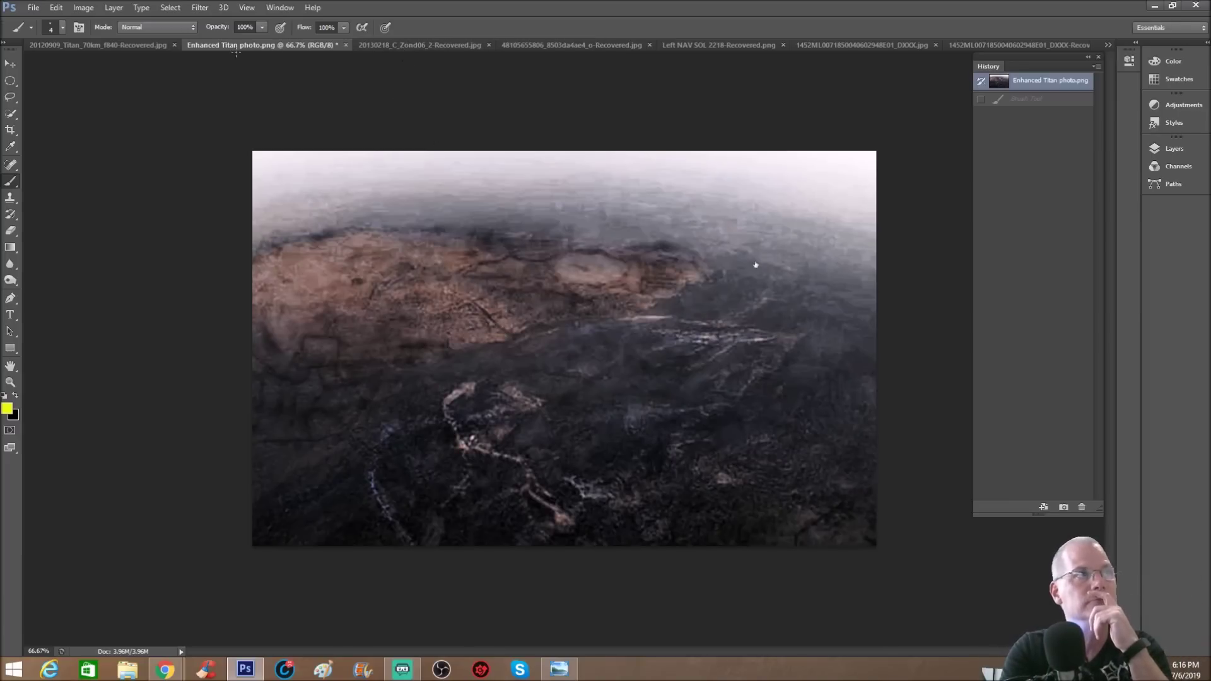
{"action": "left_click", "coordinate": [100, 48]}
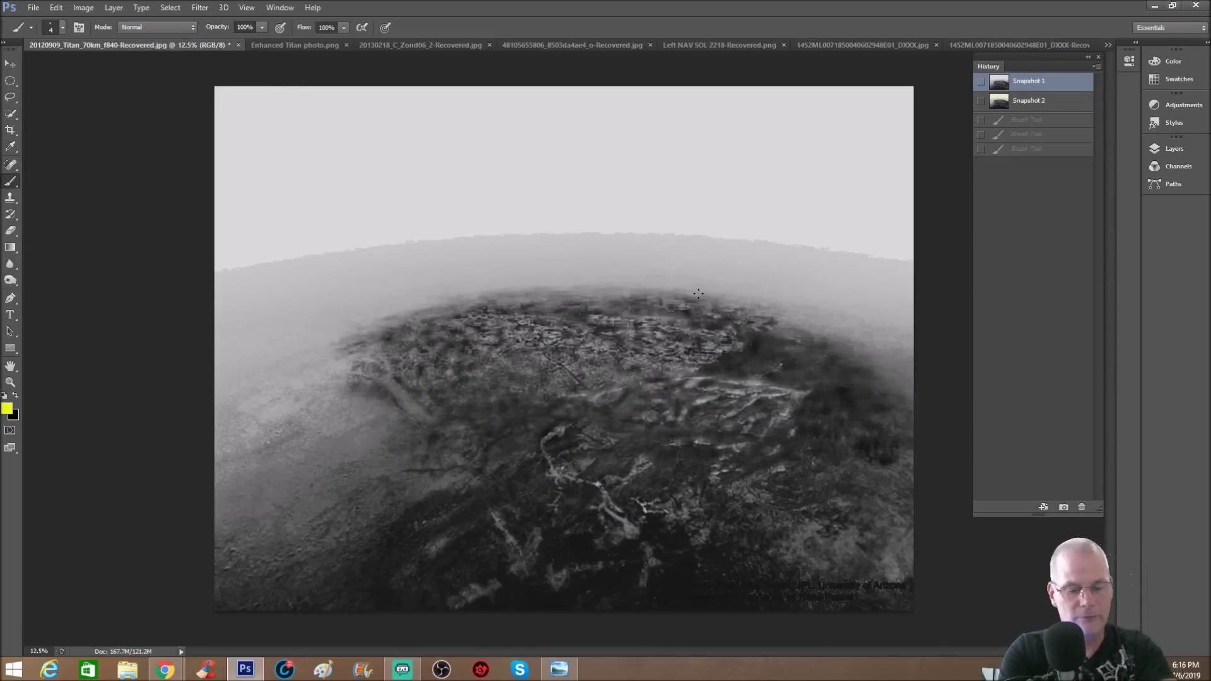
Zoom in and paint a yellow circle around the blocky structure in the dark terrain.
{"action": "key", "text": "ctrl+plus"}
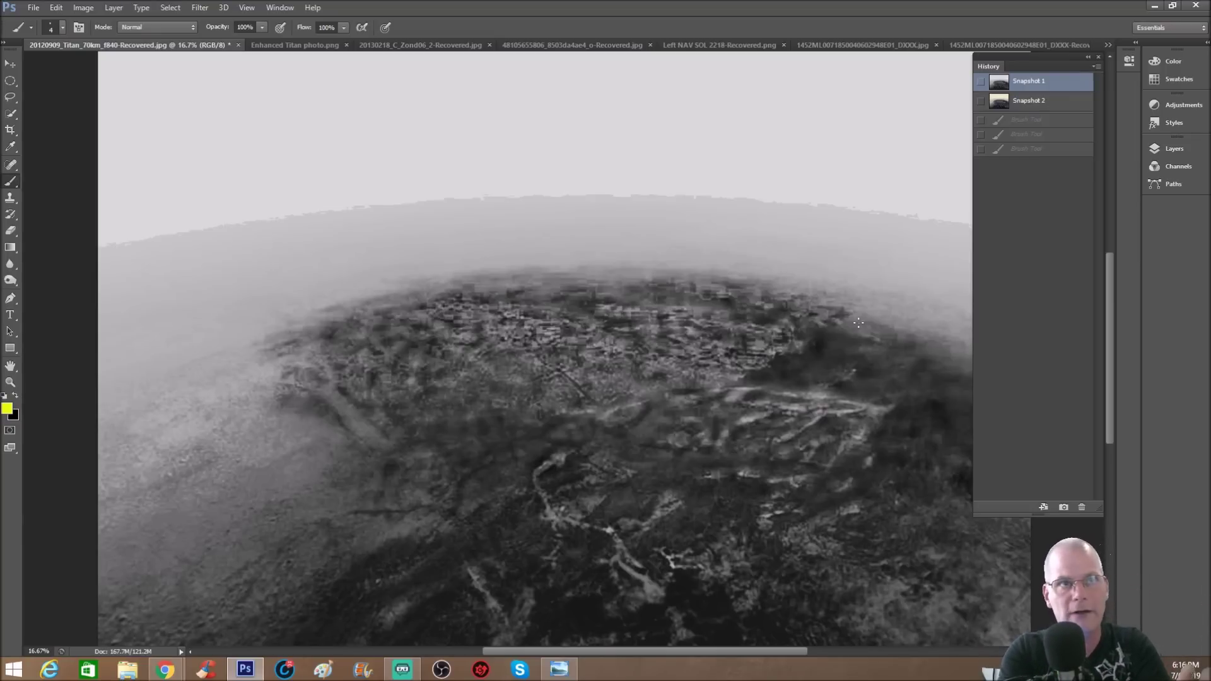
{"action": "scroll", "coordinate": [578, 331], "scroll_direction": "up", "scroll_amount": 1}
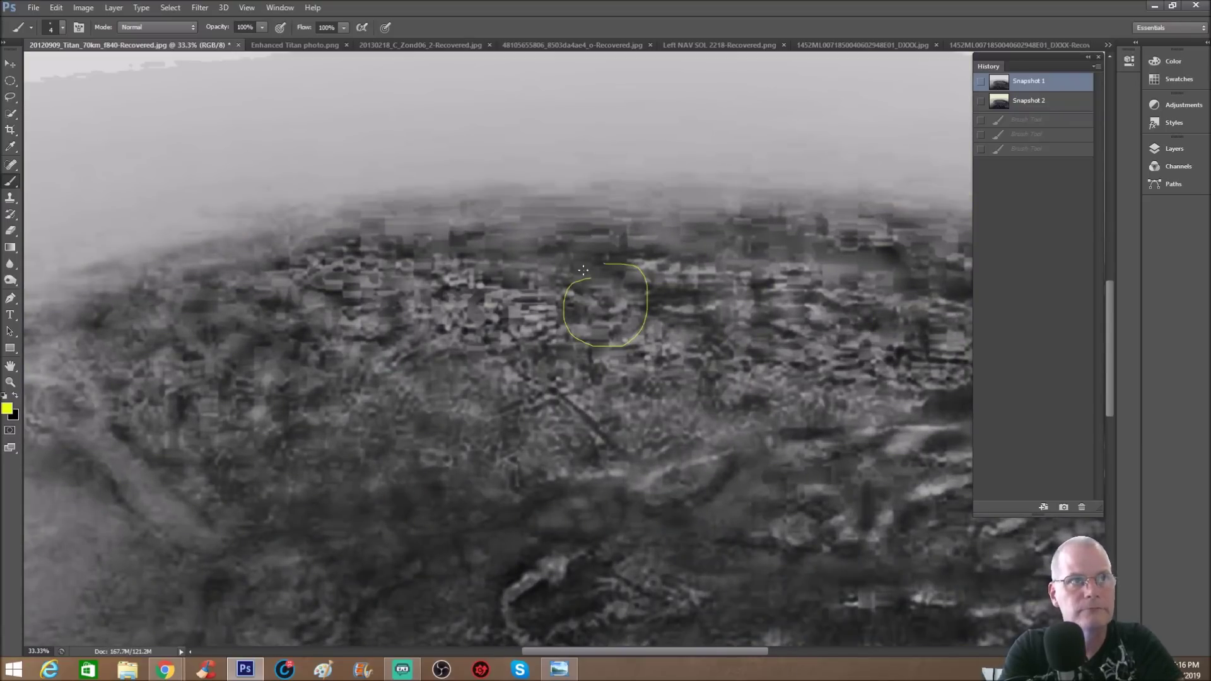
{"action": "left_click_drag", "start_coordinate": [583, 271], "coordinate": [576, 283]}
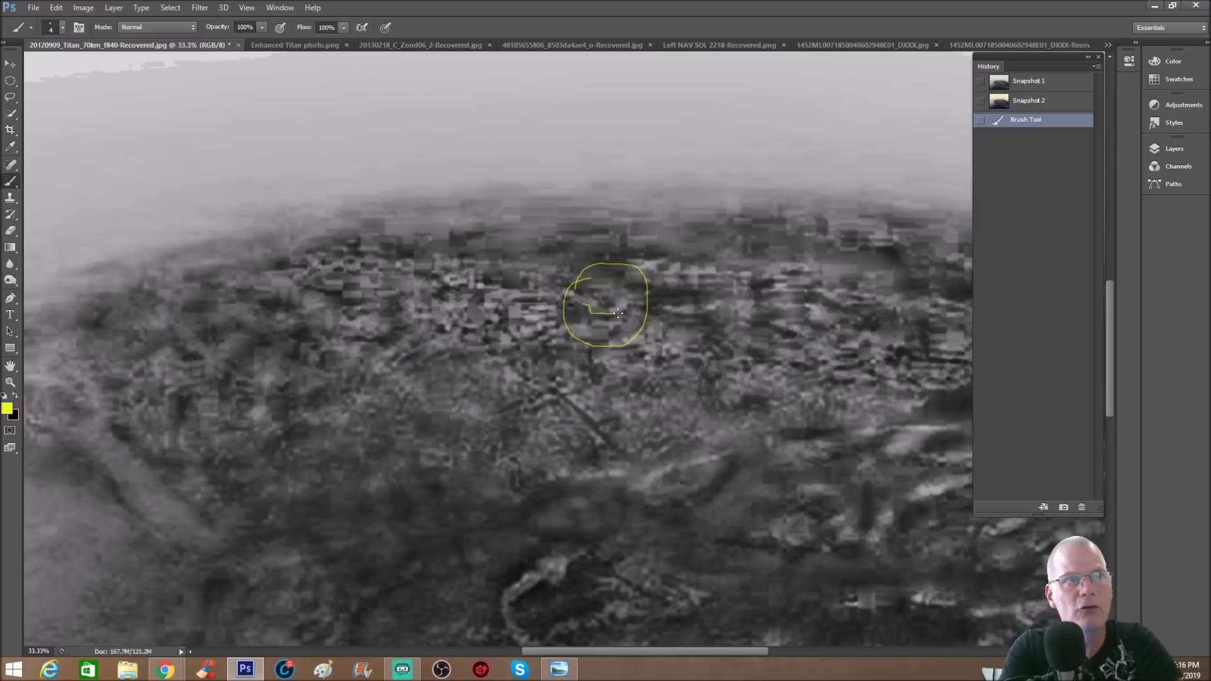
Add a curved stroke inside the circle, then revert to Snapshot 1, clearing all yellow marks.
{"action": "left_click_drag", "start_coordinate": [590, 312], "coordinate": [625, 309]}
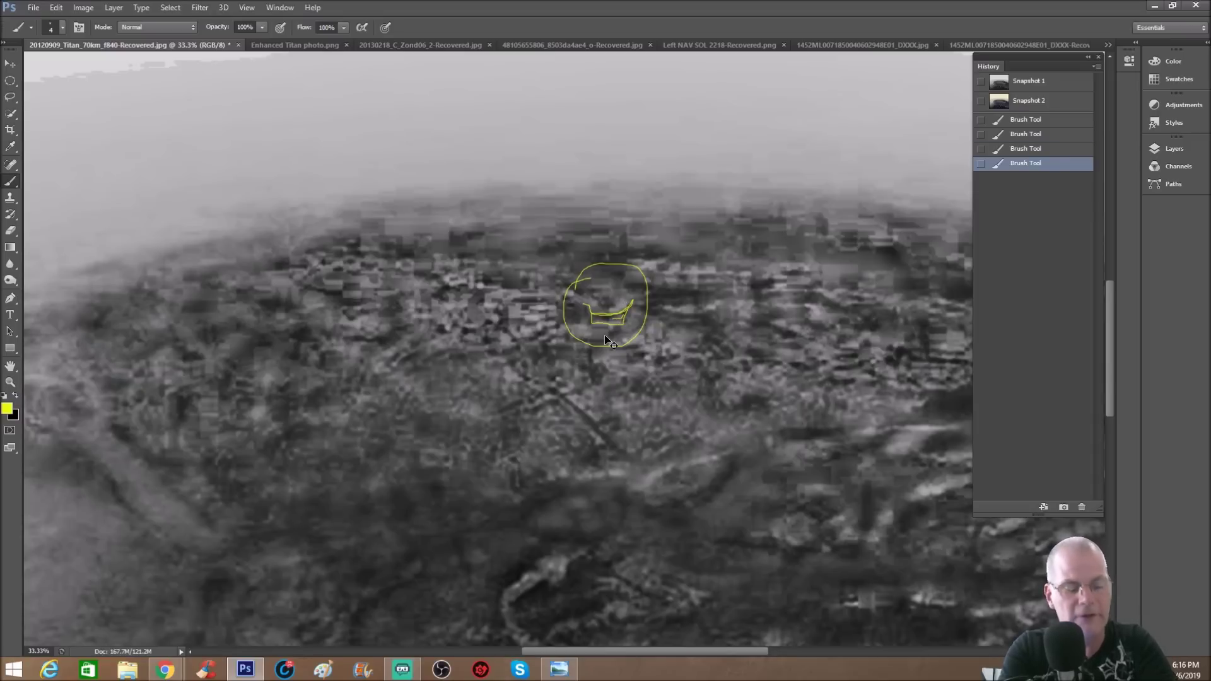
{"action": "key", "text": "ctrl+minus"}
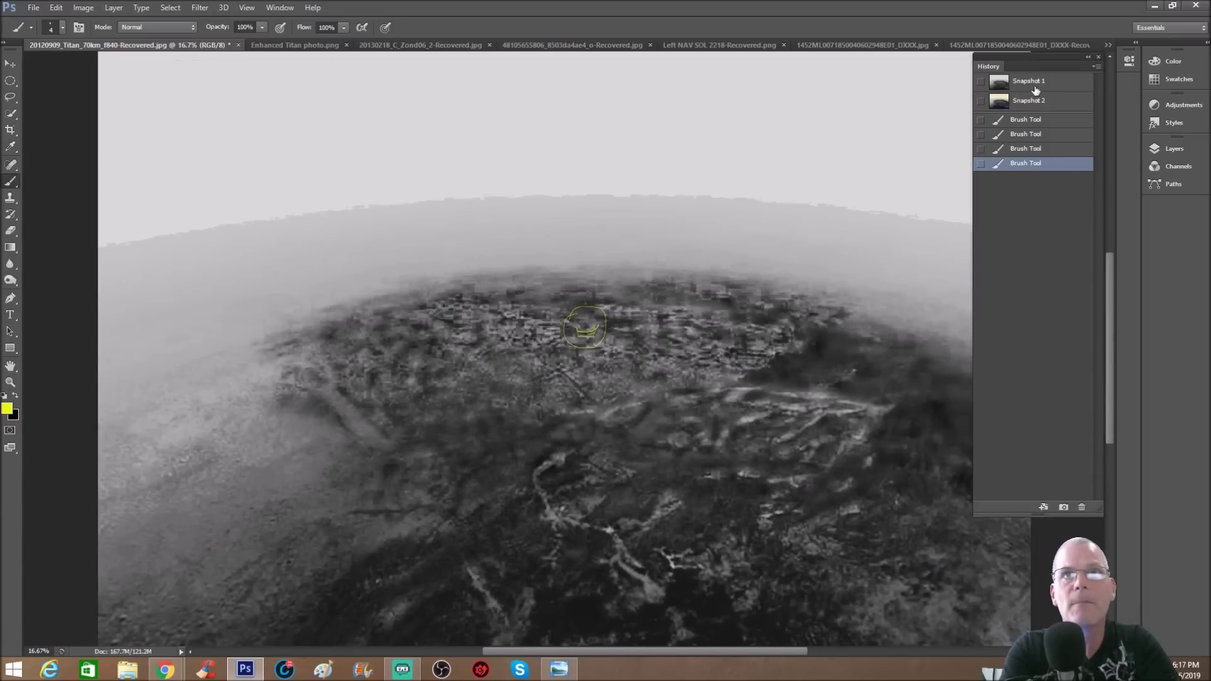
{"action": "left_click", "coordinate": [1037, 88]}
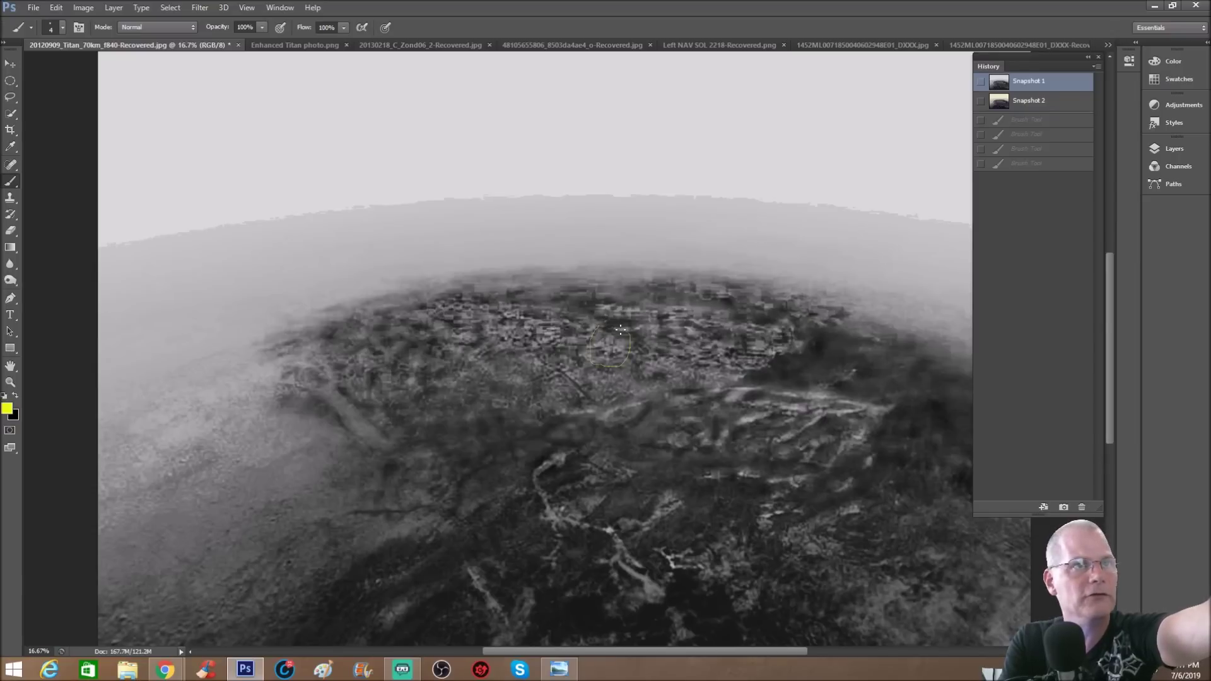
{"action": "left_click_drag", "start_coordinate": [596, 327], "coordinate": [655, 328]}
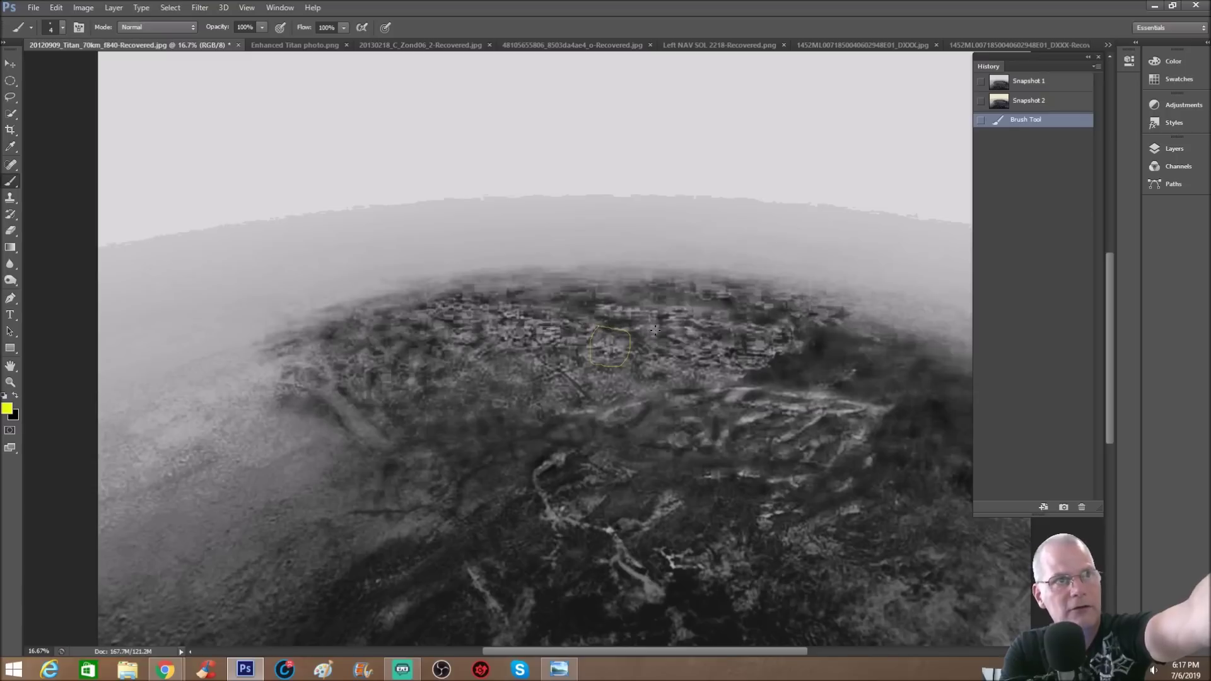
{"action": "mouse_move", "coordinate": [588, 303]}
{"action": "left_mouse_down"}
{"action": "mouse_move", "coordinate": [691, 326]}
{"action": "mouse_move", "coordinate": [720, 304]}
{"action": "left_mouse_up"}
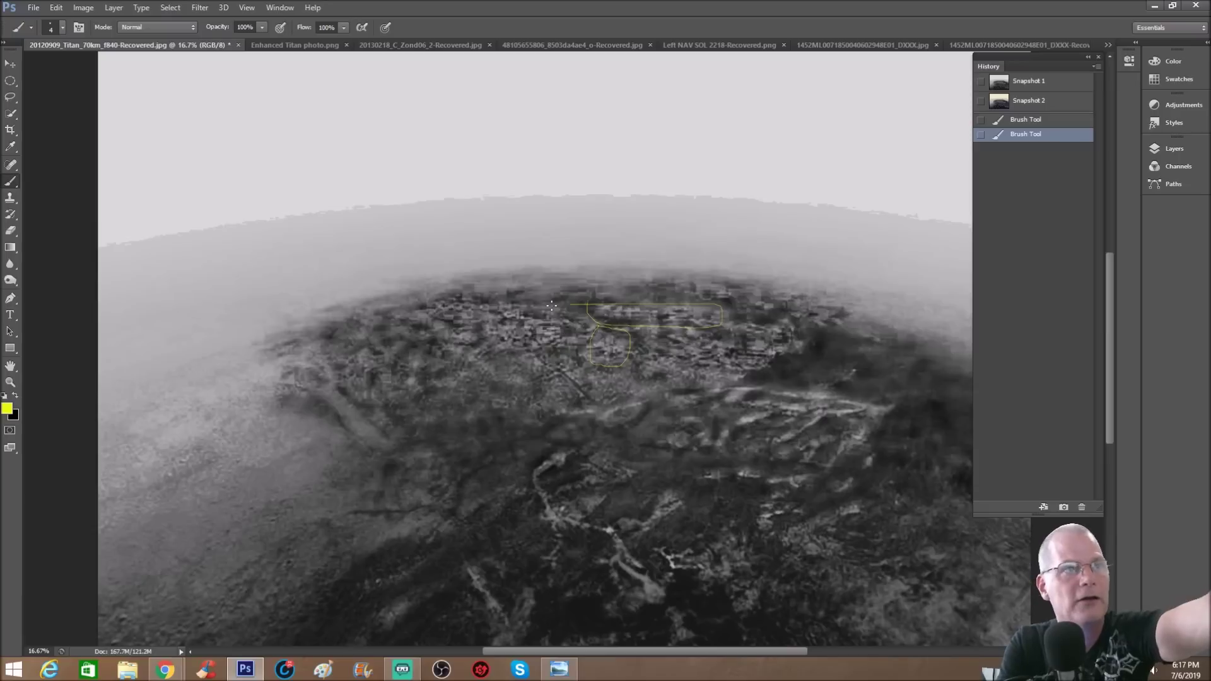
{"action": "left_click_drag", "start_coordinate": [570, 318], "coordinate": [610, 327]}
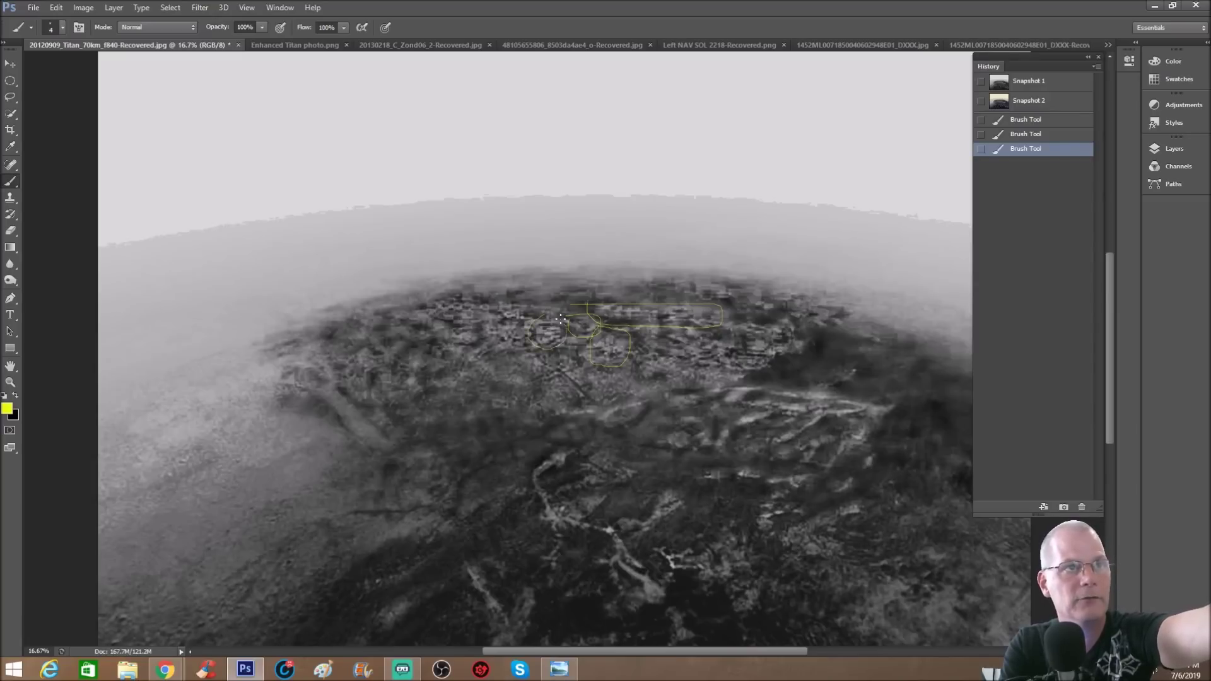
{"action": "left_click", "coordinate": [546, 314]}
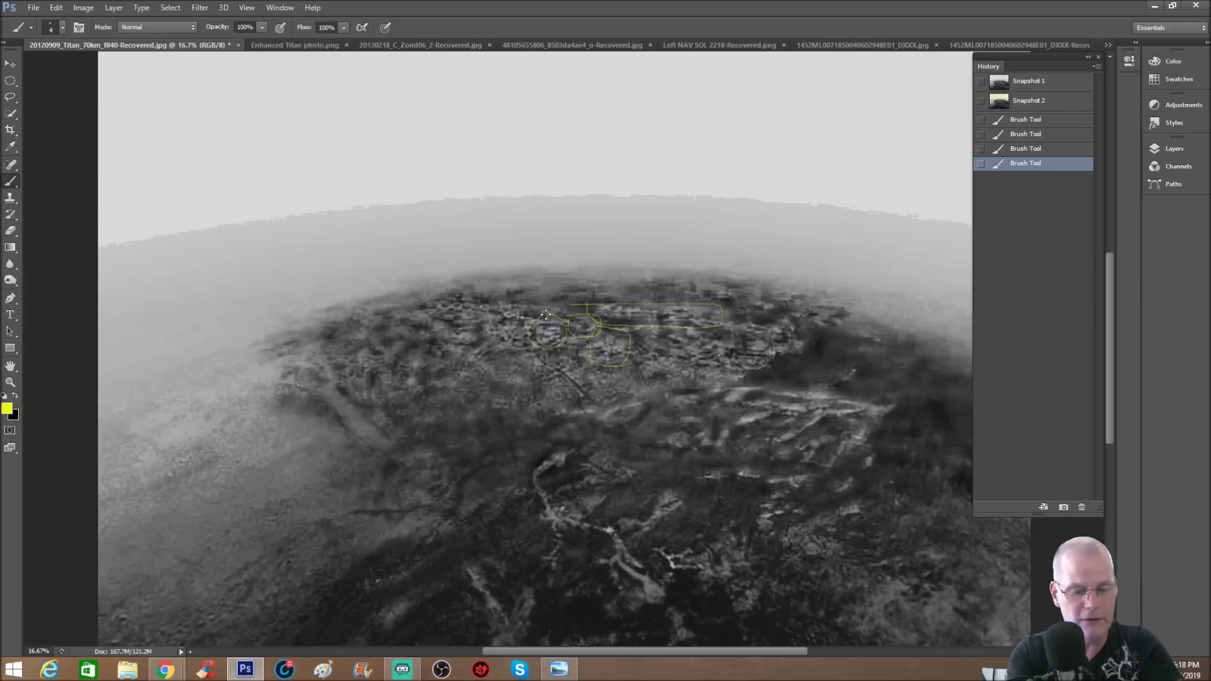
{"action": "scroll", "coordinate": [546, 314], "scroll_direction": "up", "scroll_amount": 1}
{"action": "scroll", "coordinate": [547, 315], "scroll_direction": "up", "scroll_amount": 1}
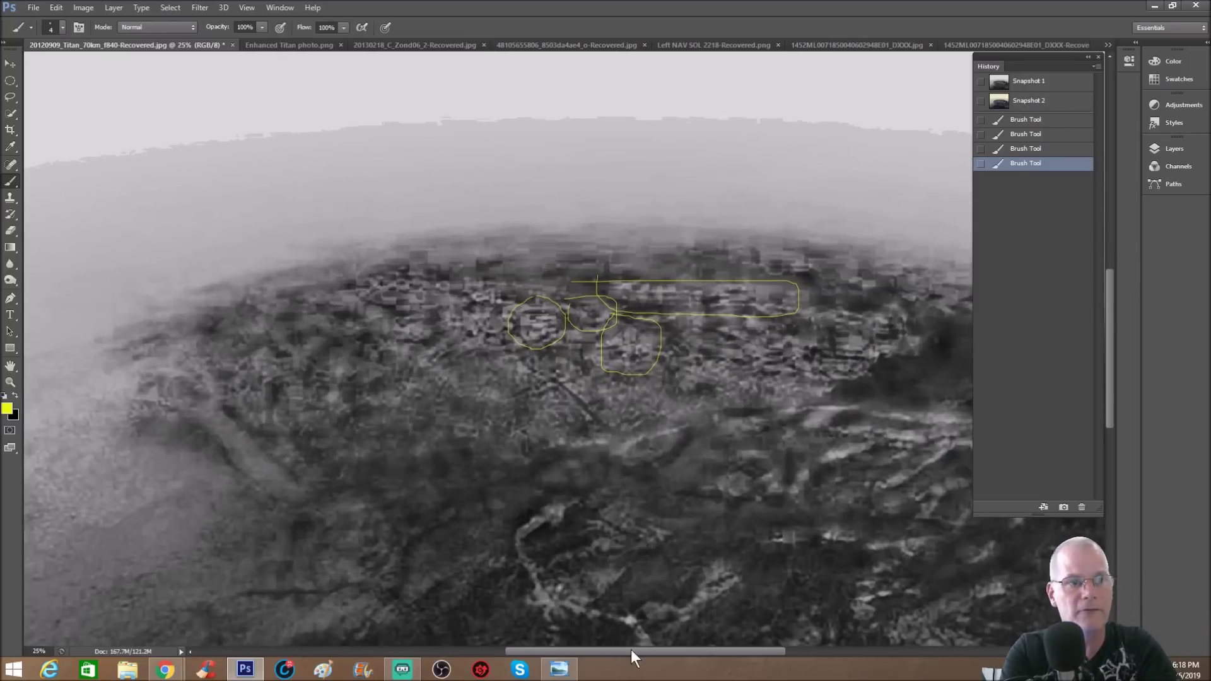
{"action": "left_click_drag", "start_coordinate": [616, 650], "coordinate": [676, 650]}
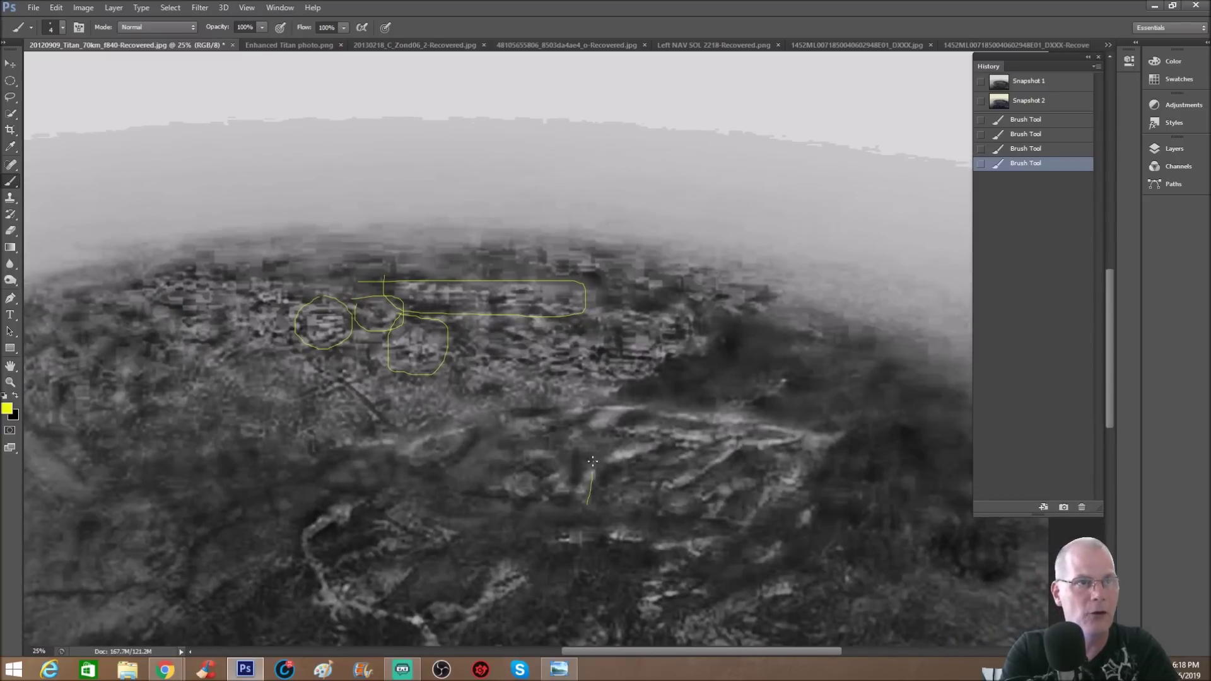
{"action": "left_click_drag", "start_coordinate": [587, 492], "coordinate": [580, 487]}
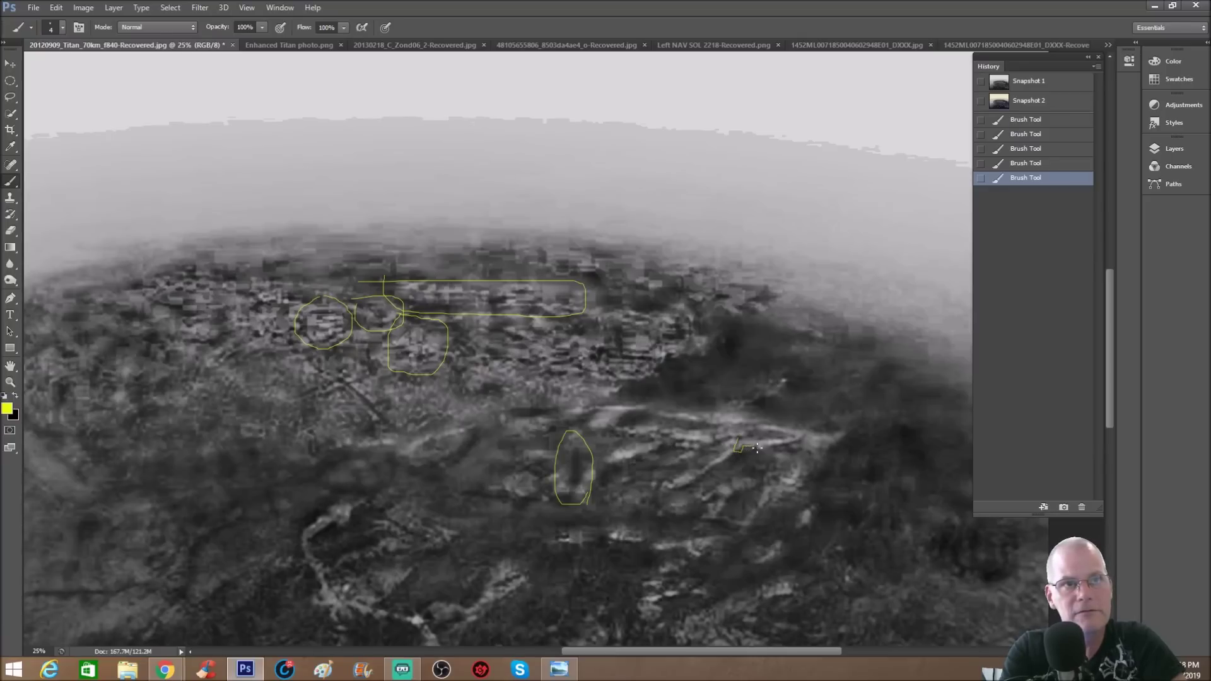
{"action": "left_click_drag", "start_coordinate": [758, 447], "coordinate": [800, 437]}
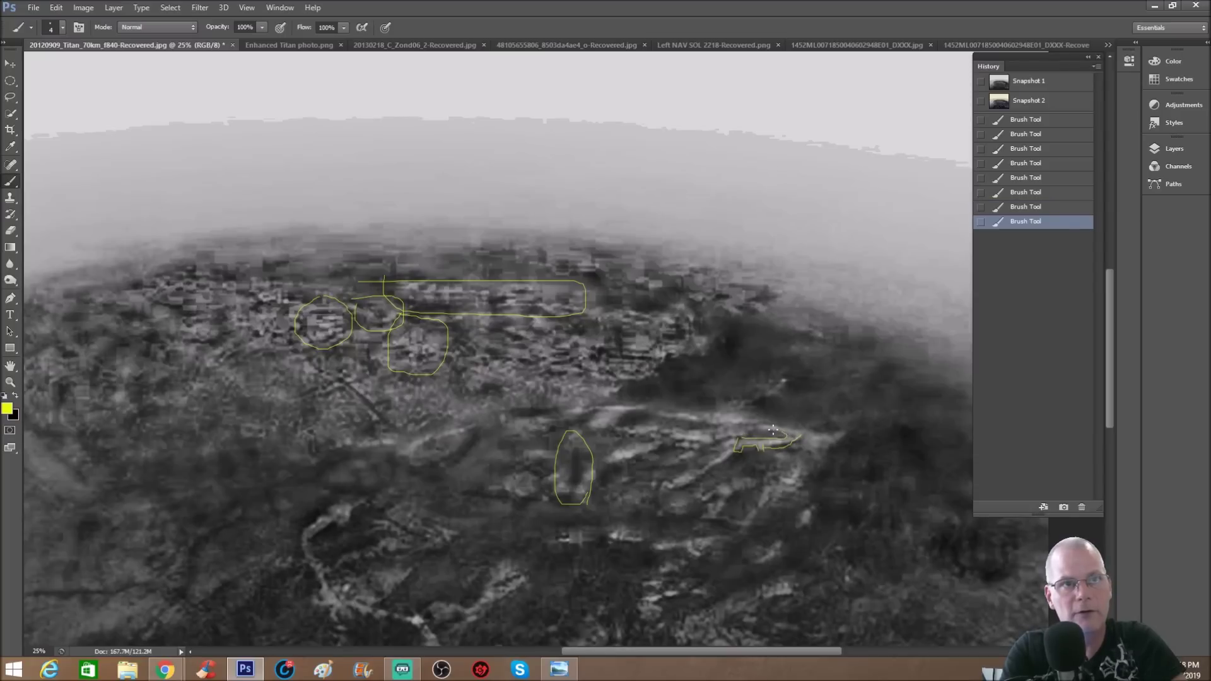
{"action": "left_click_drag", "start_coordinate": [754, 428], "coordinate": [759, 425]}
{"action": "left_click", "coordinate": [1029, 81]}
{"action": "key", "text": "ctrl+minus"}
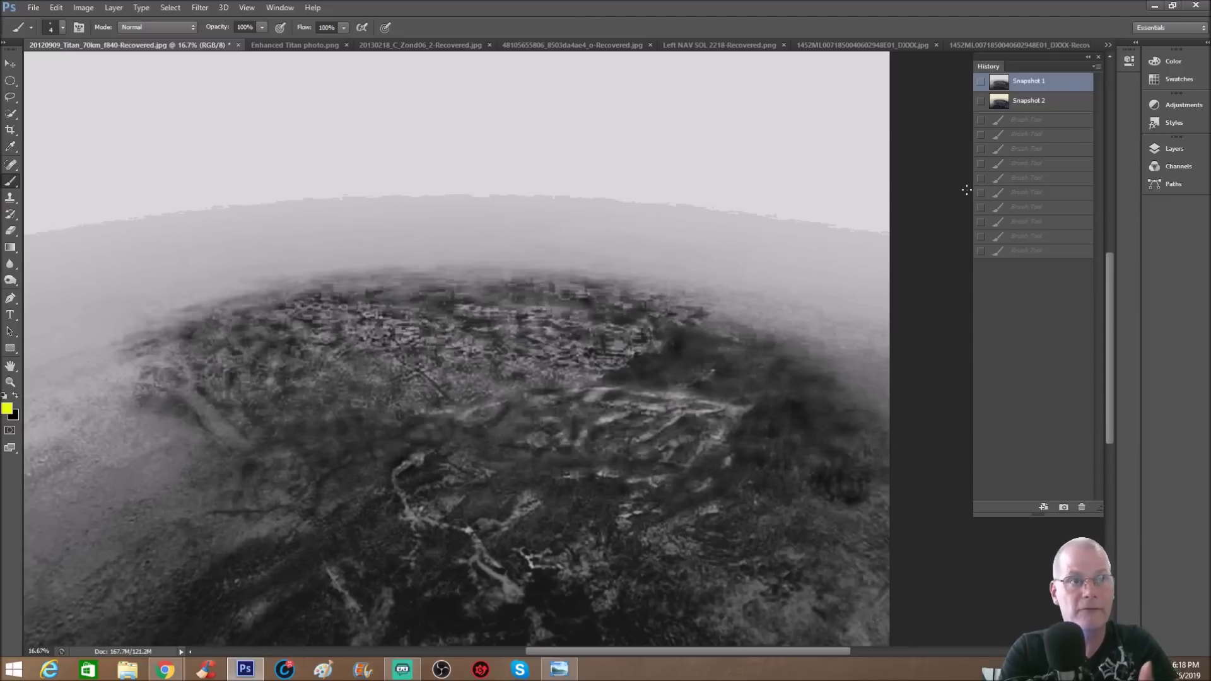
Brush small yellow marks on the lower ridges and around the pointed shape.
{"action": "key", "text": "ctrl+plus"}
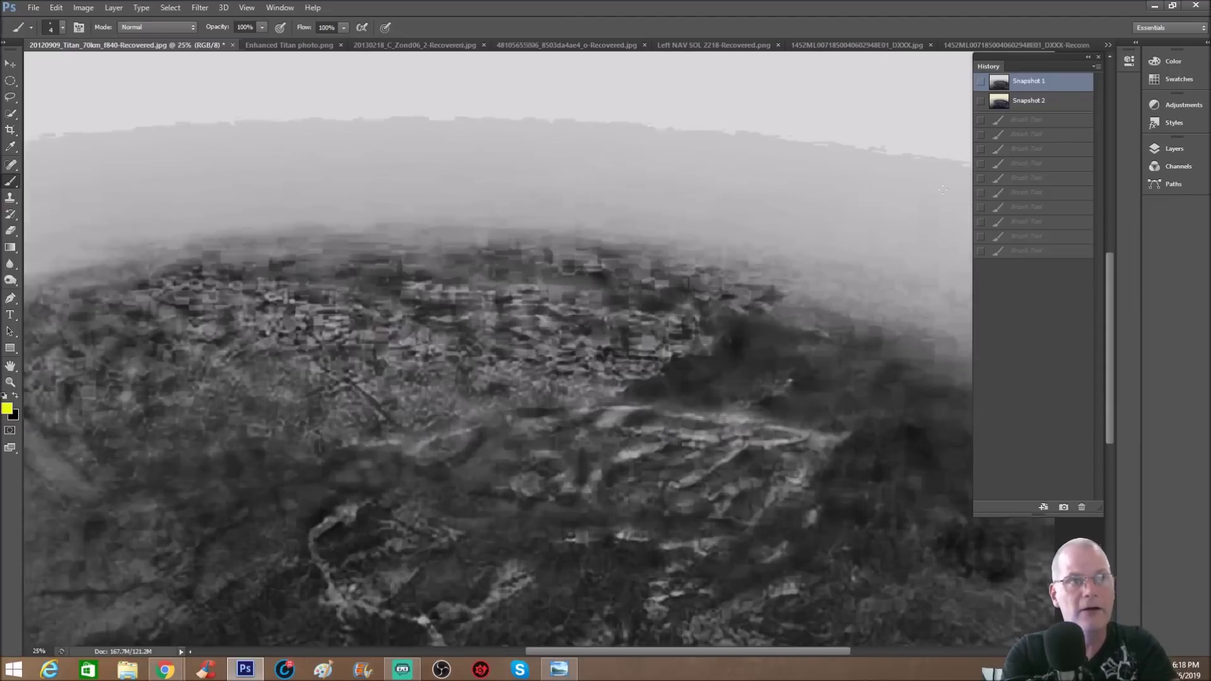
{"action": "left_click", "coordinate": [678, 443]}
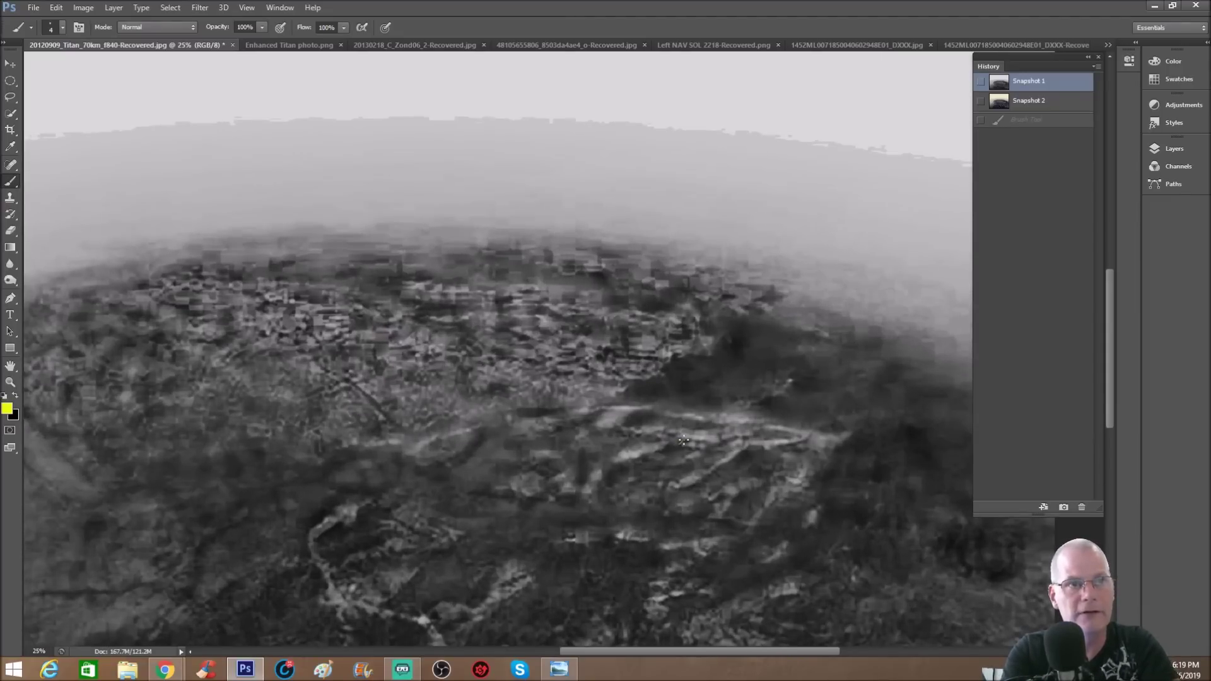
{"action": "left_click_drag", "start_coordinate": [708, 443], "coordinate": [696, 446]}
{"action": "left_click", "coordinate": [696, 444]}
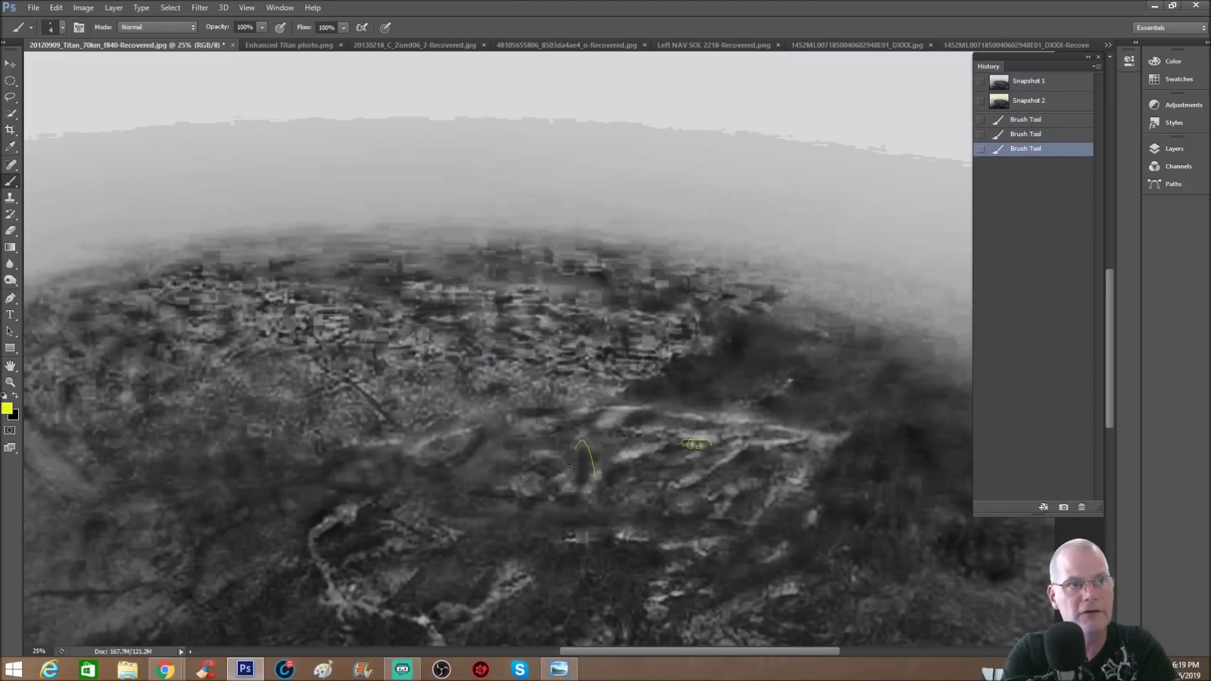
{"action": "mouse_move", "coordinate": [573, 461]}
{"action": "left_mouse_down"}
{"action": "mouse_move", "coordinate": [563, 479]}
{"action": "mouse_move", "coordinate": [606, 470]}
{"action": "left_mouse_up"}
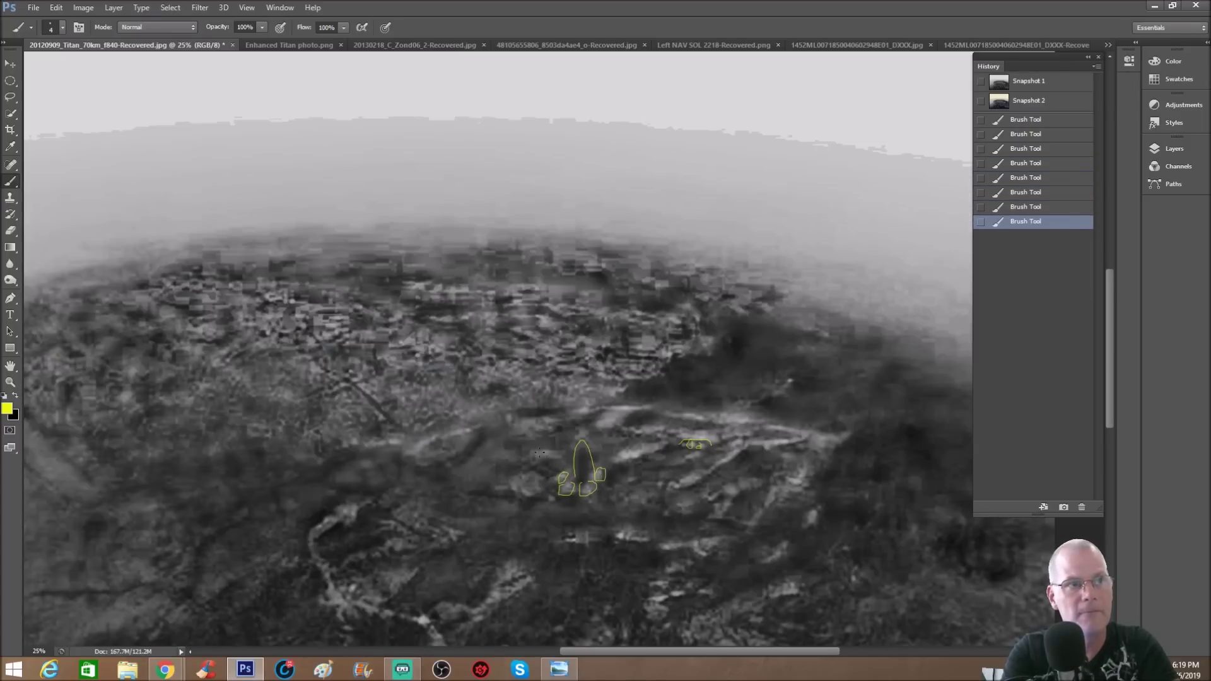
Zoom out, discard the new marks via Snapshot 1, and show the colour-toned Snapshot 2.
{"action": "key", "text": "ctrl+minus"}
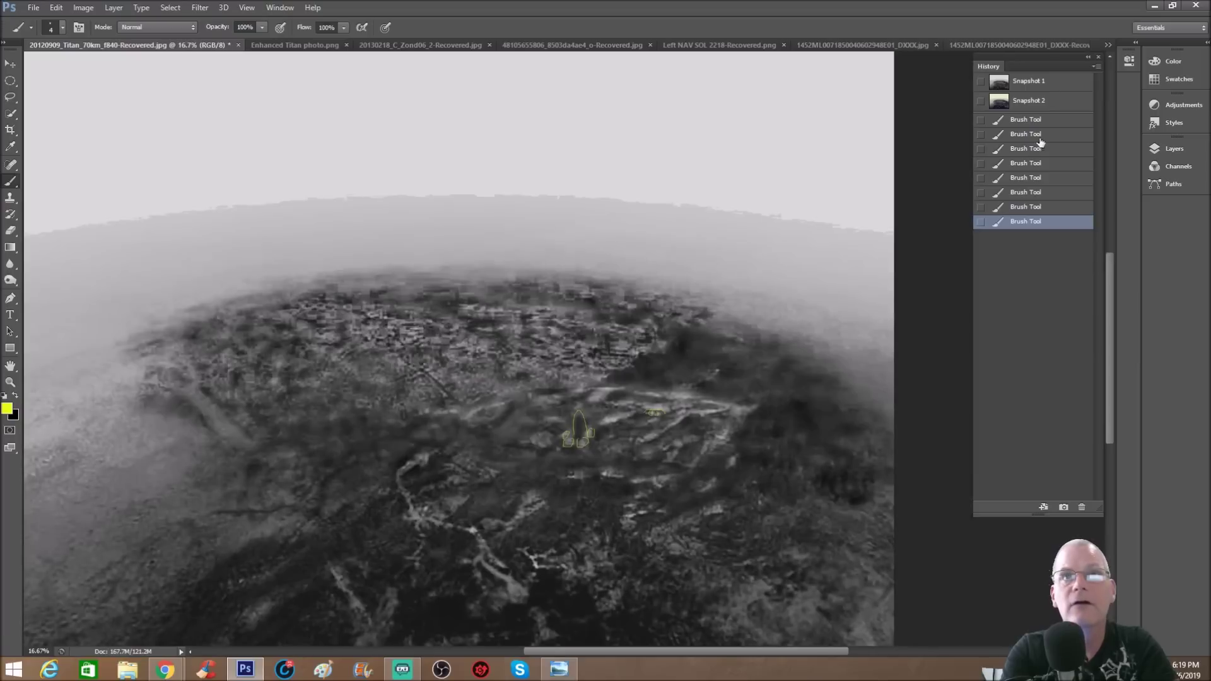
{"action": "left_click", "coordinate": [1048, 85]}
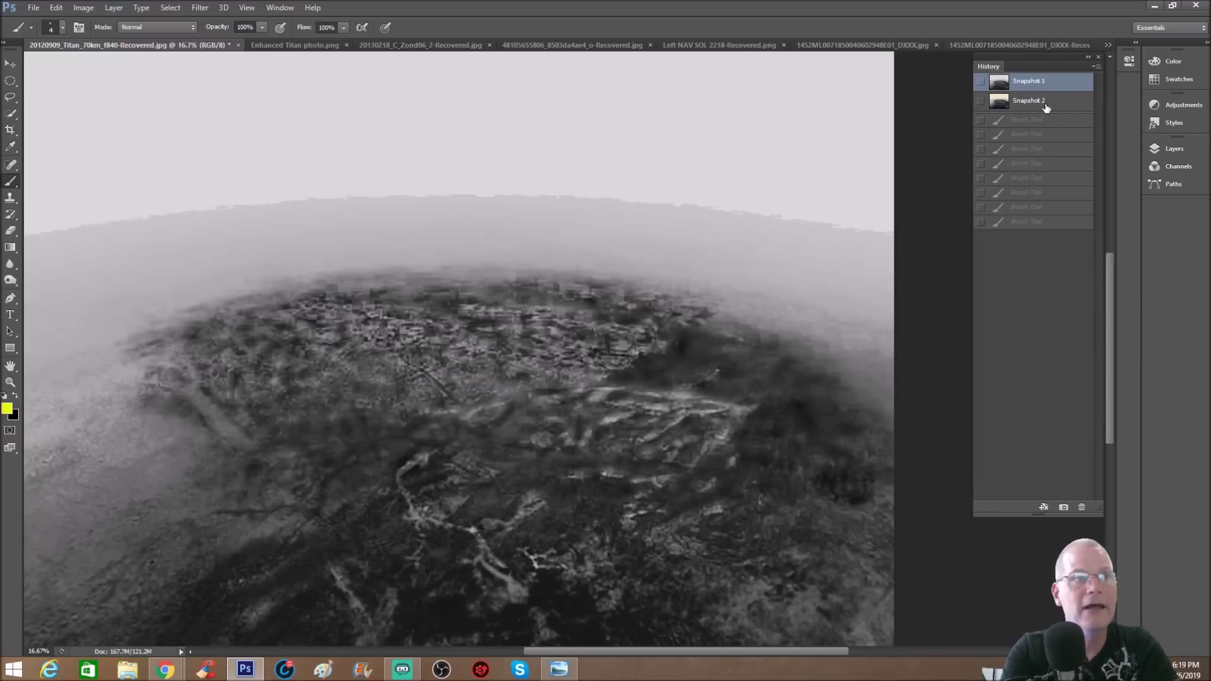
{"action": "left_click", "coordinate": [1047, 102]}
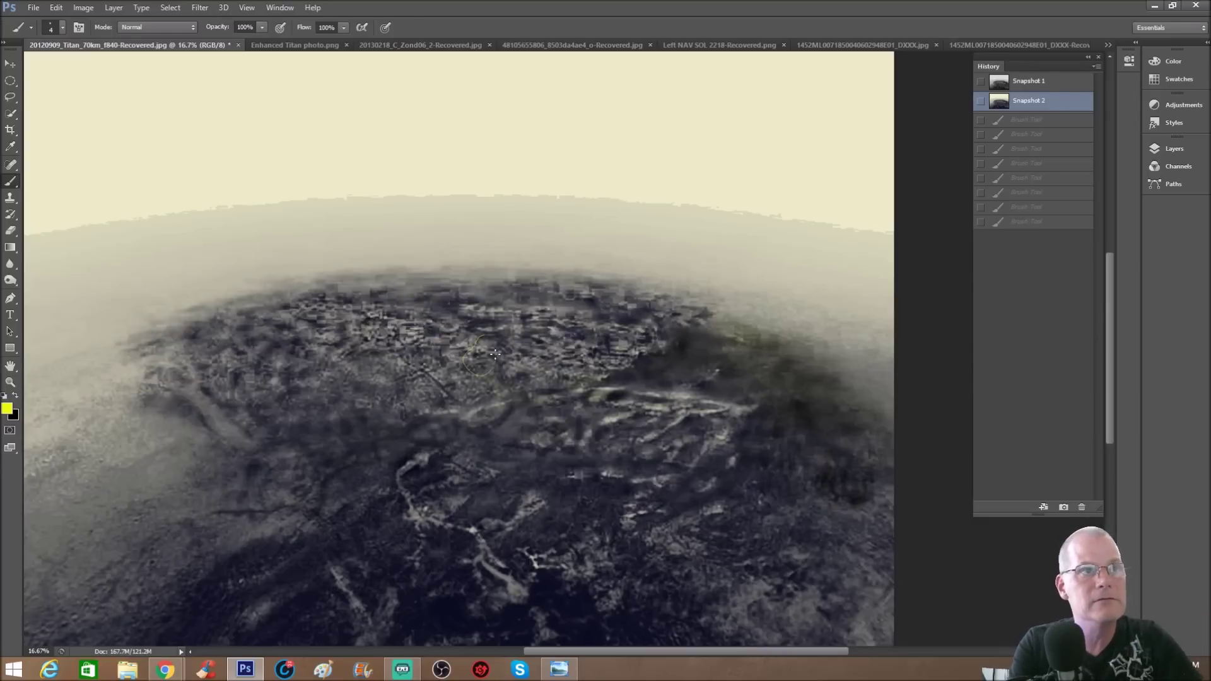
Circle two structures on the cream-toned terrain in yellow, then zoom out.
{"action": "left_click", "coordinate": [477, 354]}
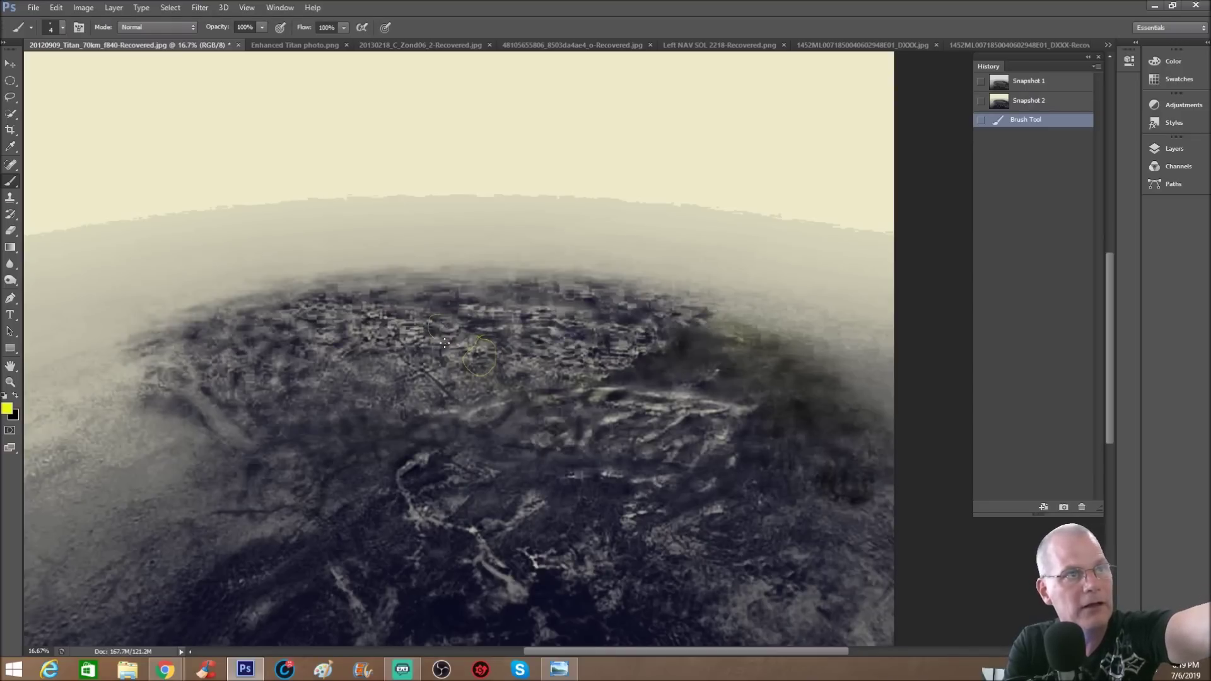
{"action": "left_click", "coordinate": [450, 327]}
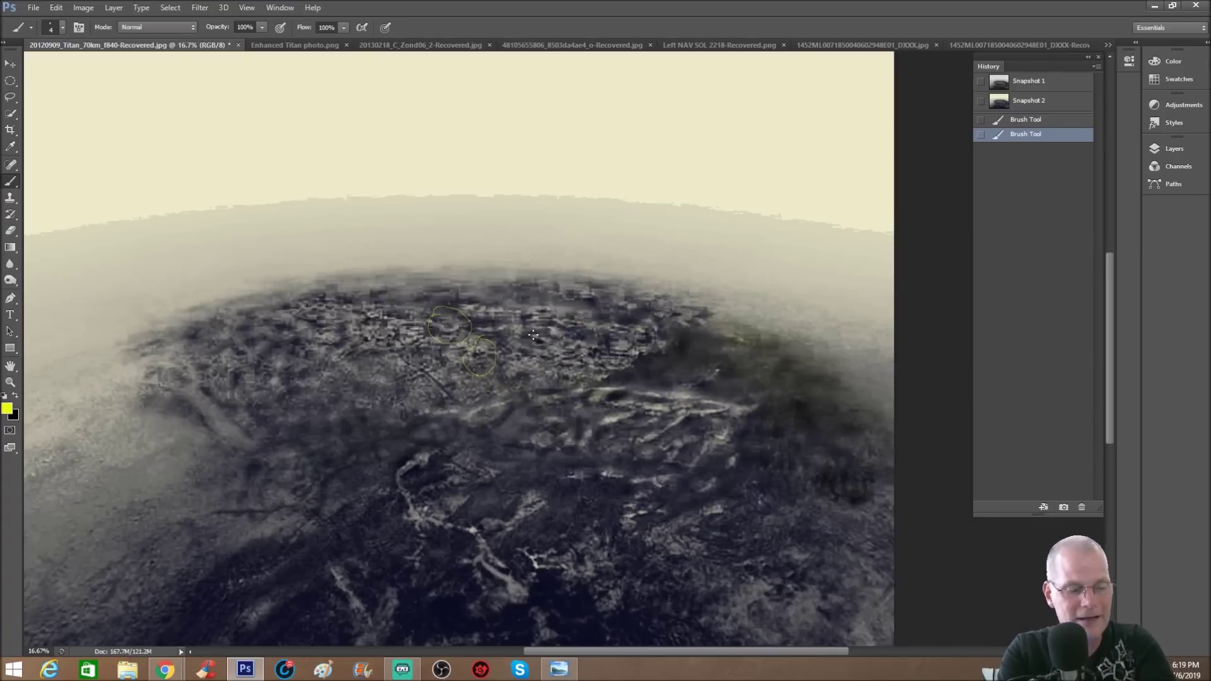
{"action": "key", "text": "ctrl+minus"}
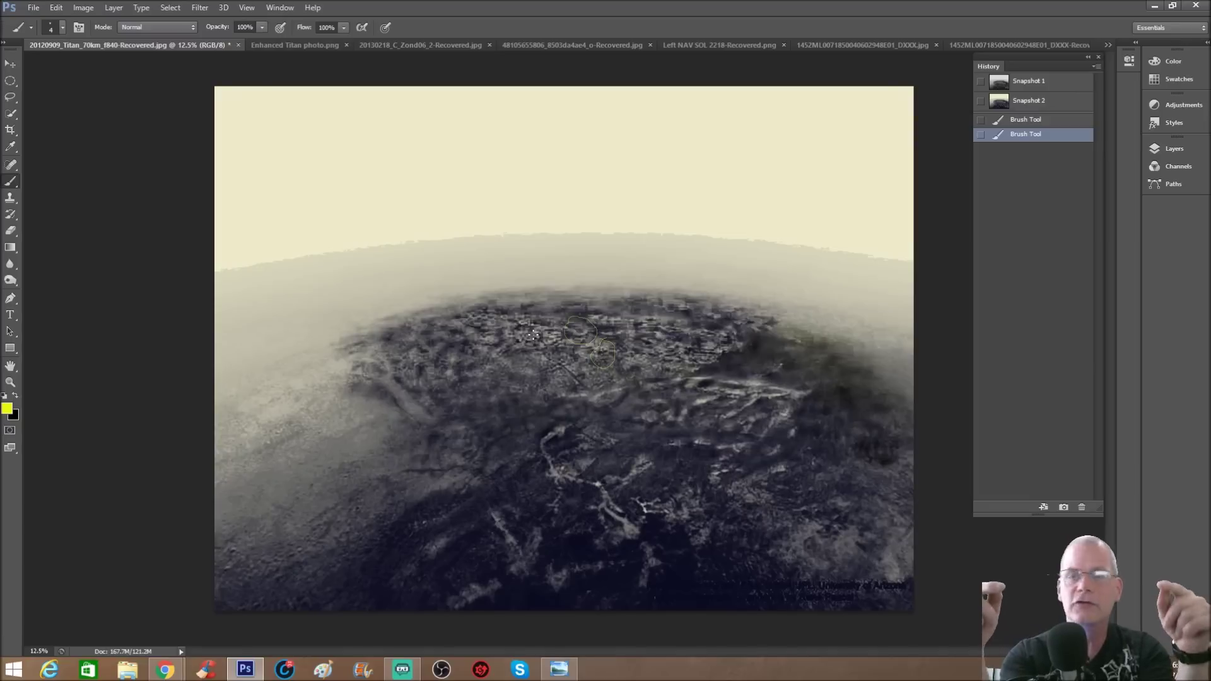